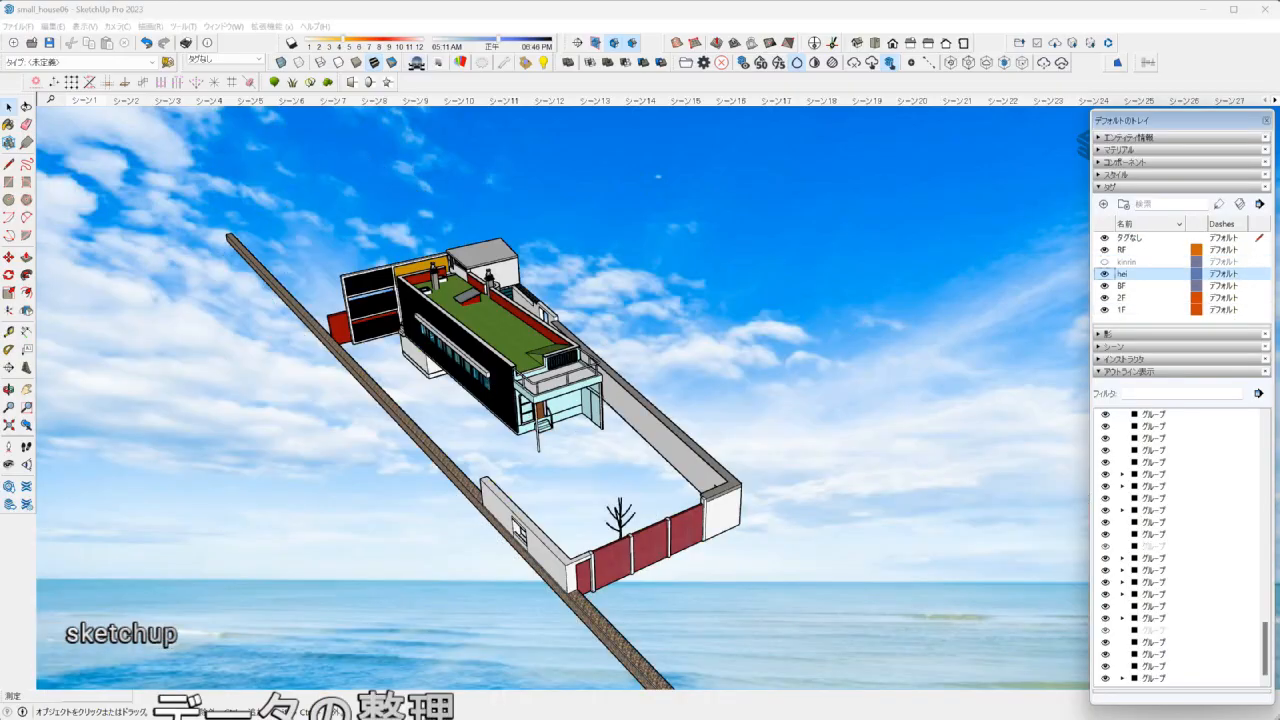
Group the visible roof-level objects and name the group RF in the outliner.
left_click_drag(637, 449, 637, 449)
right_click(559, 373)
left_click(620, 440)
double_click(1154, 678)
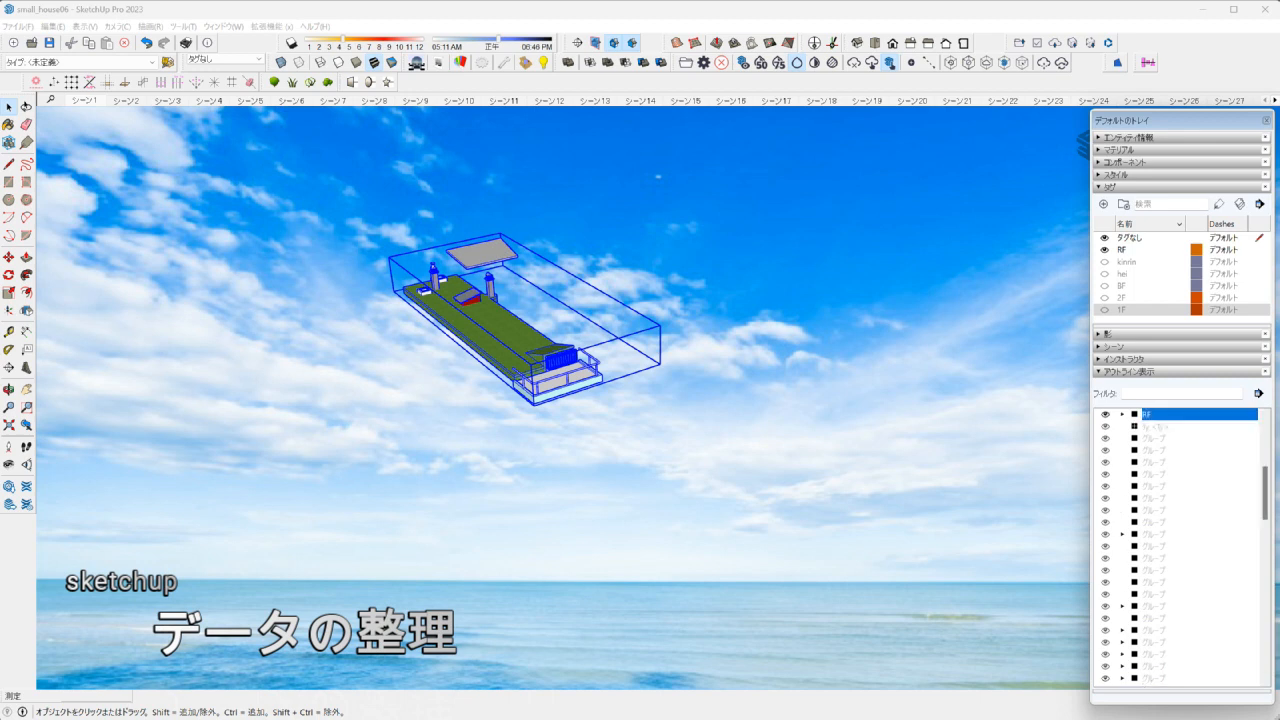
Hide the RF group and switch the visible tag from RF to kinrin.
left_click(1105, 414)
left_click(1105, 261)
left_click(1105, 249)
Select all the kinrin surroundings, make them one group and name it kinrin.
scroll(600, 380, "down", 3)
middle_click_drag(560, 400, 700, 410)
left_click_drag(169, 122, 978, 608)
right_click(805, 432)
left_click(848, 555)
type("kinrin")
key("Return")
Collapse and hide the kinrin group, and switch the visible tag from kinrin to hei.
left_click(1040, 420)
left_click(1122, 414)
left_click(1105, 414)
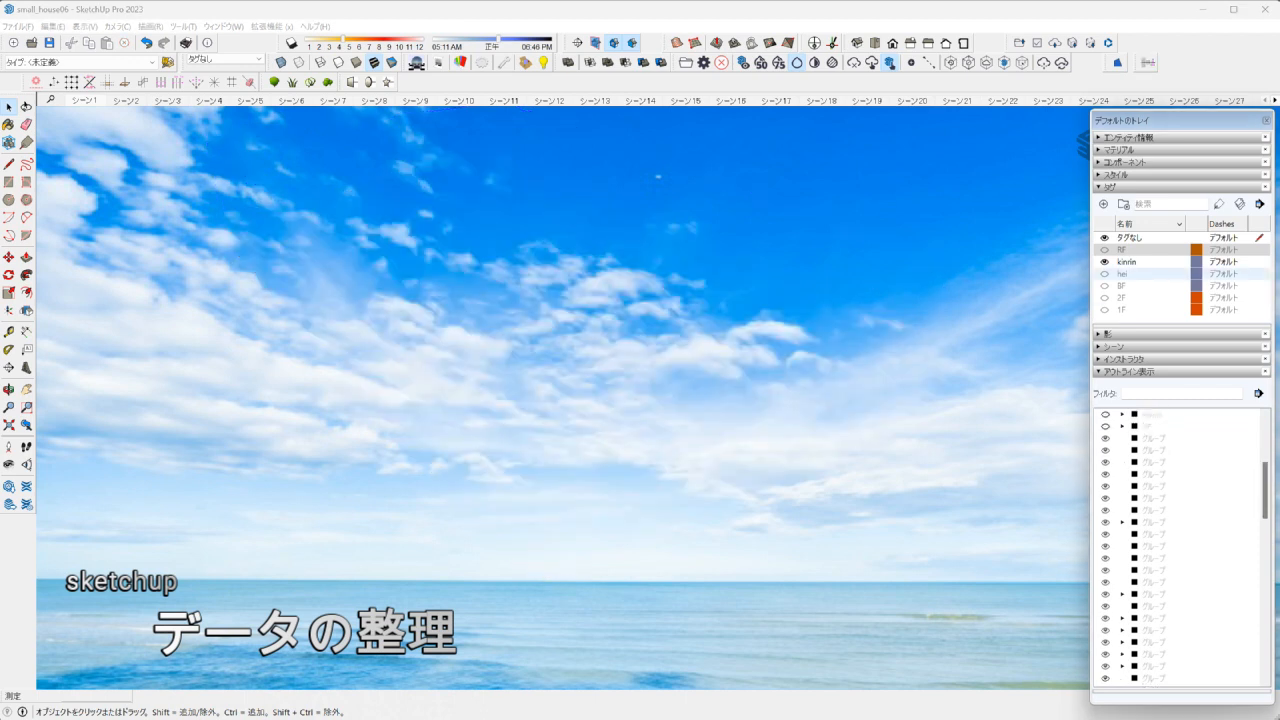
left_click(1105, 261)
left_click(1105, 273)
Group all the boundary wall objects and name the group hei.
left_click_drag(286, 137, 814, 529)
right_click(688, 390)
left_click(757, 514)
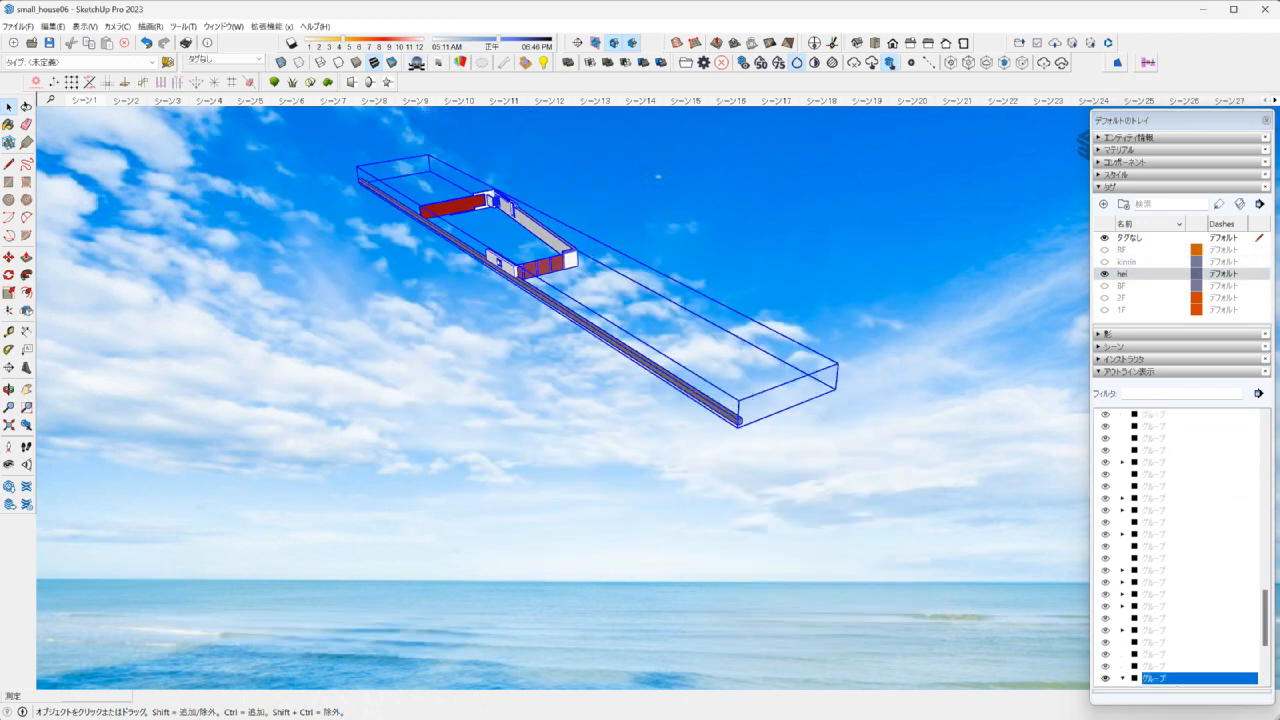
double_click(1176, 678)
left_click(1040, 420)
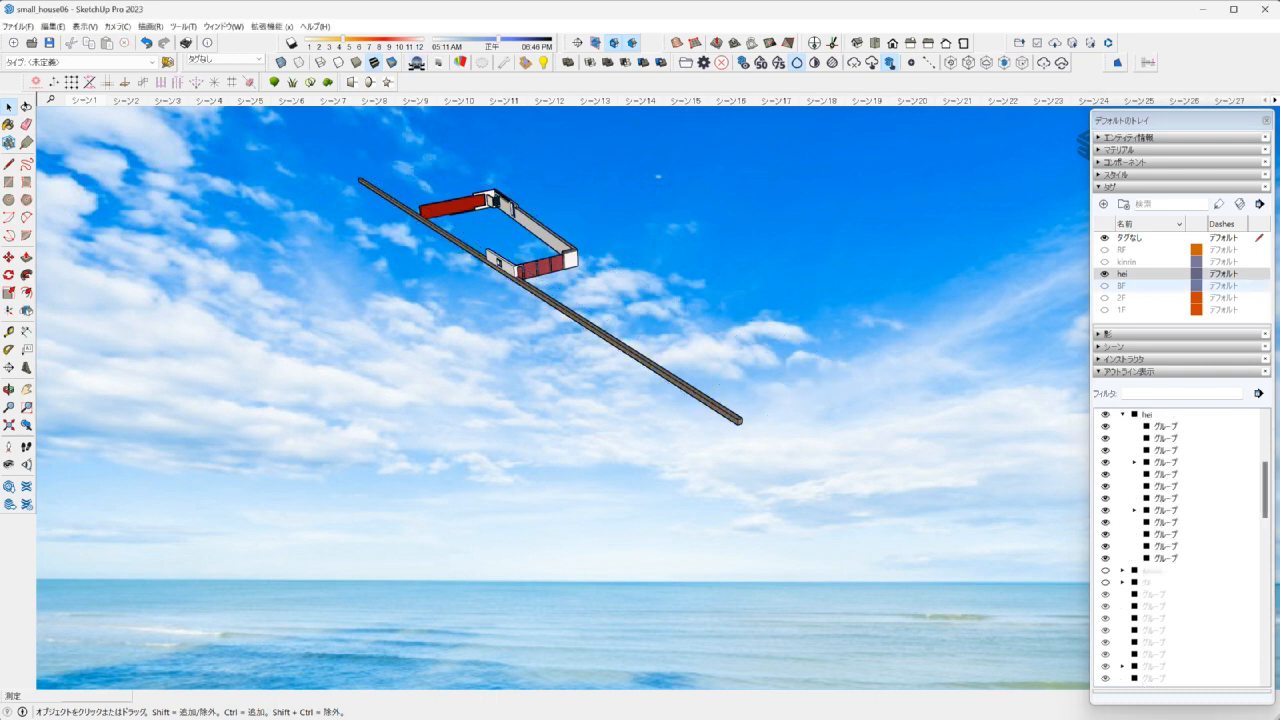
Switch the visible tag from hei to BF, group all the basement objects and name the group BF.
left_click(1105, 273)
left_click(1105, 285)
scroll(443, 200, "up", 6)
left_click_drag(443, 200, 728, 428)
right_click(642, 346)
left_click(684, 468)
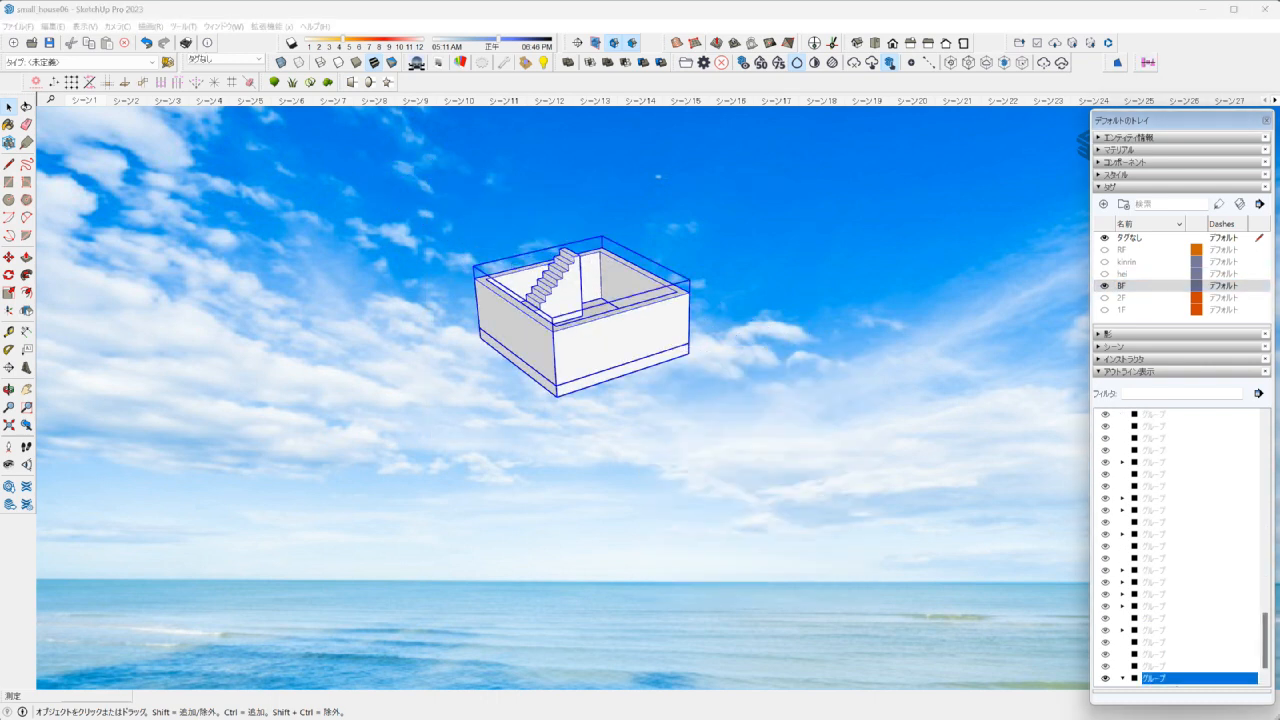
key("Return")
Collapse the BF group and switch the visible tag from BF to 2F.
left_click(1105, 414)
left_click(1105, 414)
left_click(1122, 414)
left_click(1104, 285)
left_click(1104, 297)
Select all the 2F objects, make them one group and name it F.
middle_click_drag(681, 190, 500, 380)
scroll(456, 437, "up", 2)
key("ctrl+a")
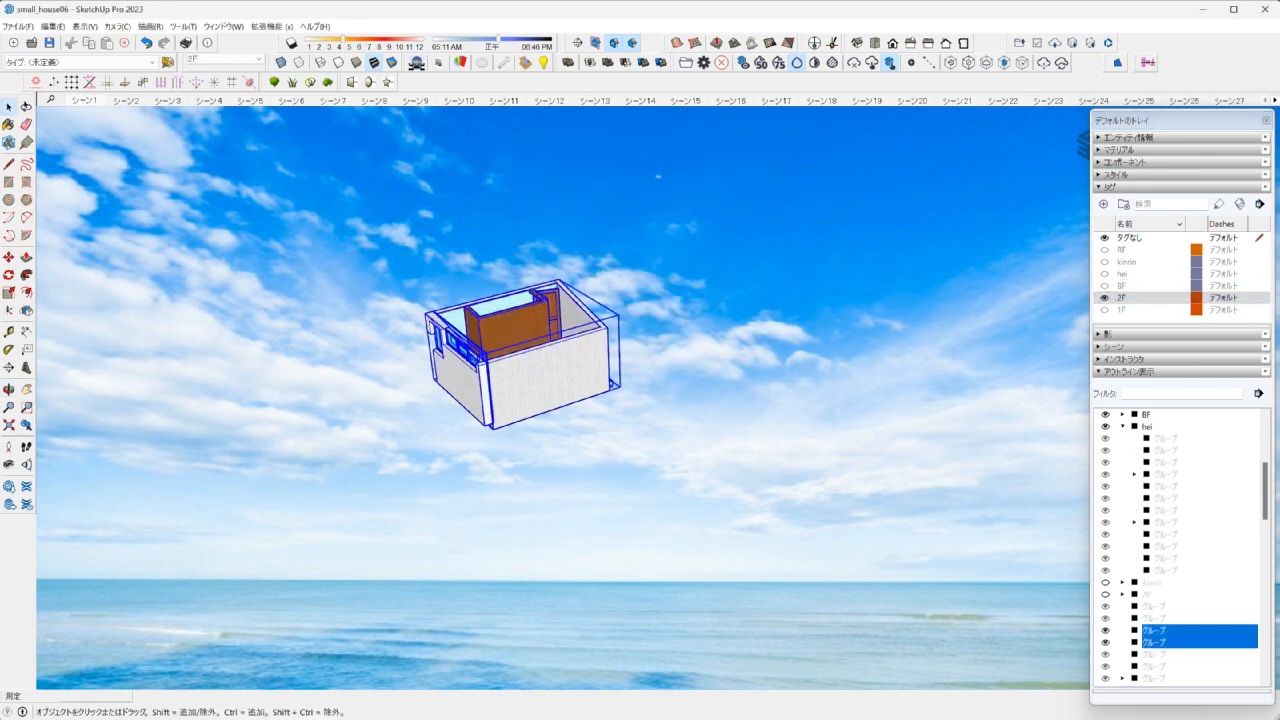
right_click(523, 353)
left_click(565, 475)
double_click(1160, 678)
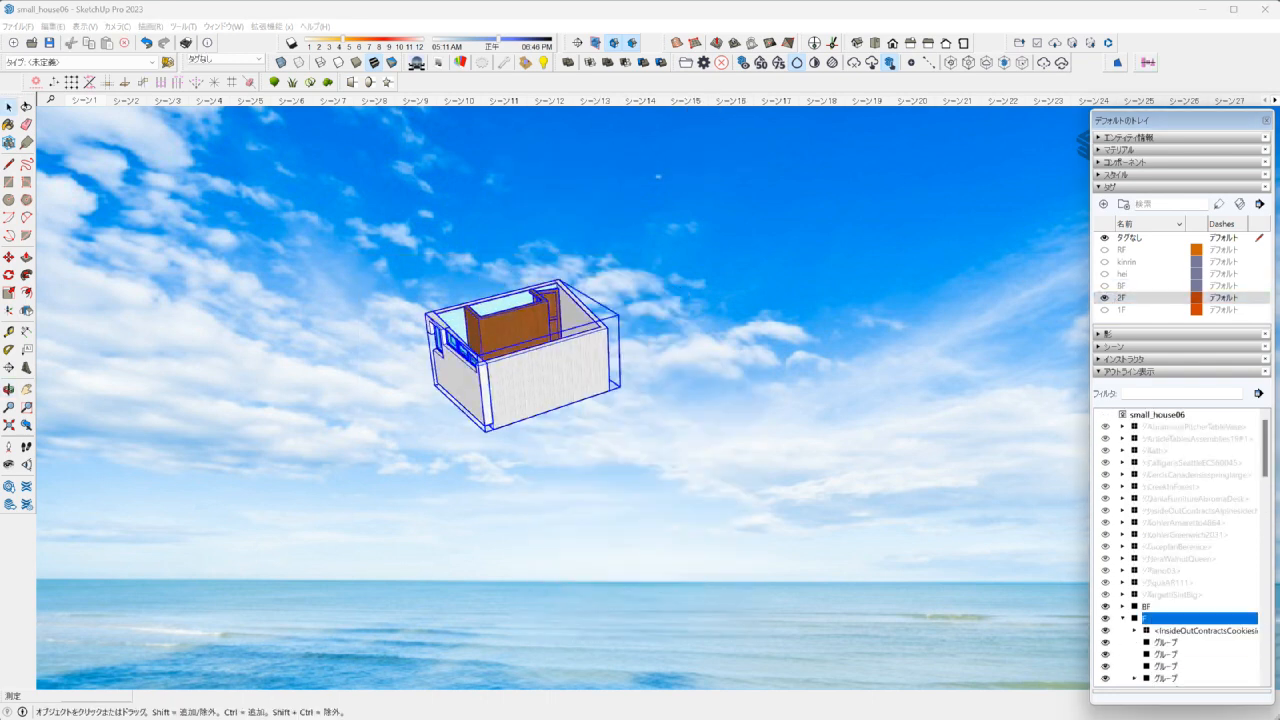
Switch the visible tag from 2F to 1F and assign the separate tree component to another tag.
left_click(1104, 297)
left_click(1104, 309)
scroll(862, 292, "down", 2)
middle_click_drag(862, 292, 752, 187, "shift")
left_click(838, 568)
left_click(225, 59)
left_click(212, 99)
Select all the first-floor objects and furniture, make them one group and name it 1F.
key("ctrl+a")
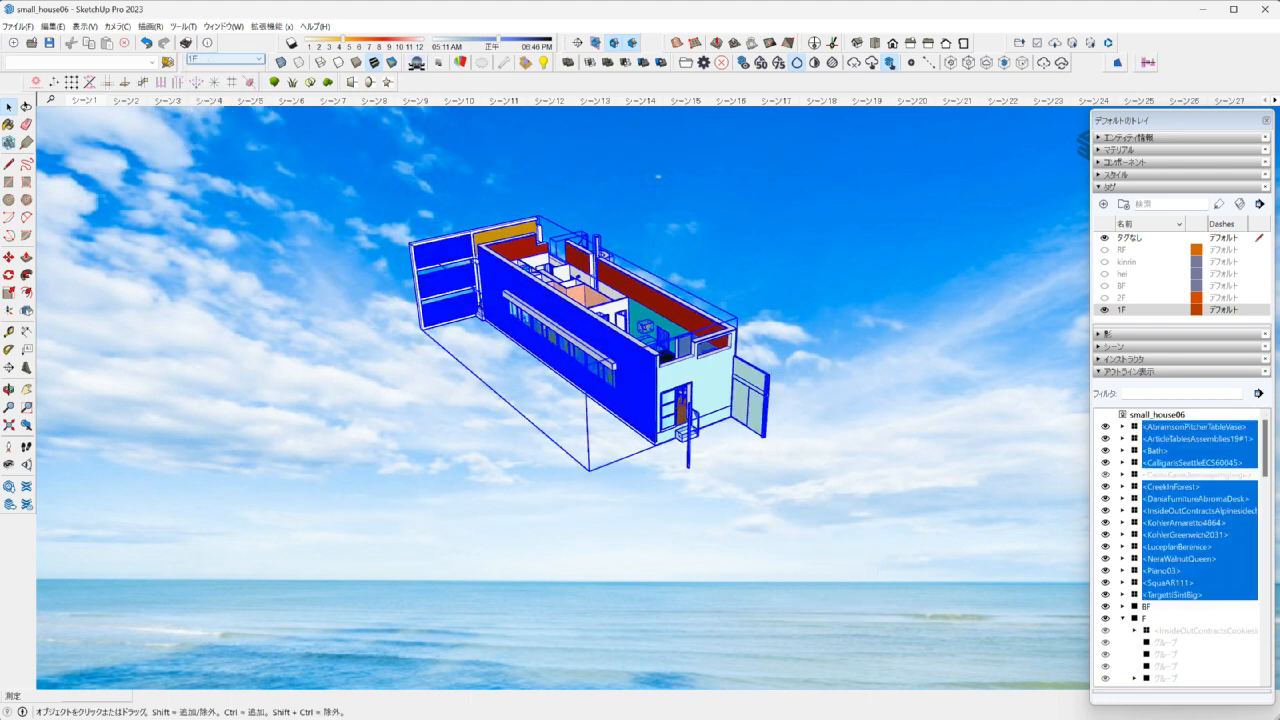
right_click(700, 368)
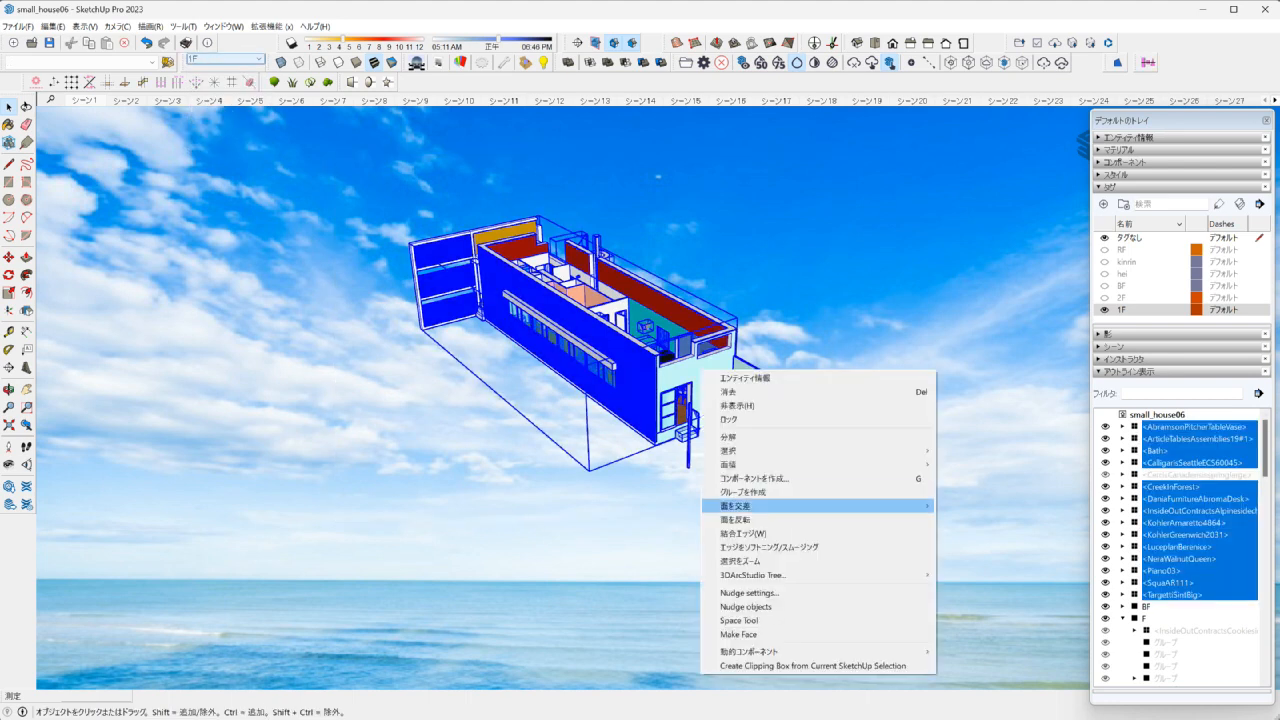
left_click(750, 490)
type("F")
key("Return")
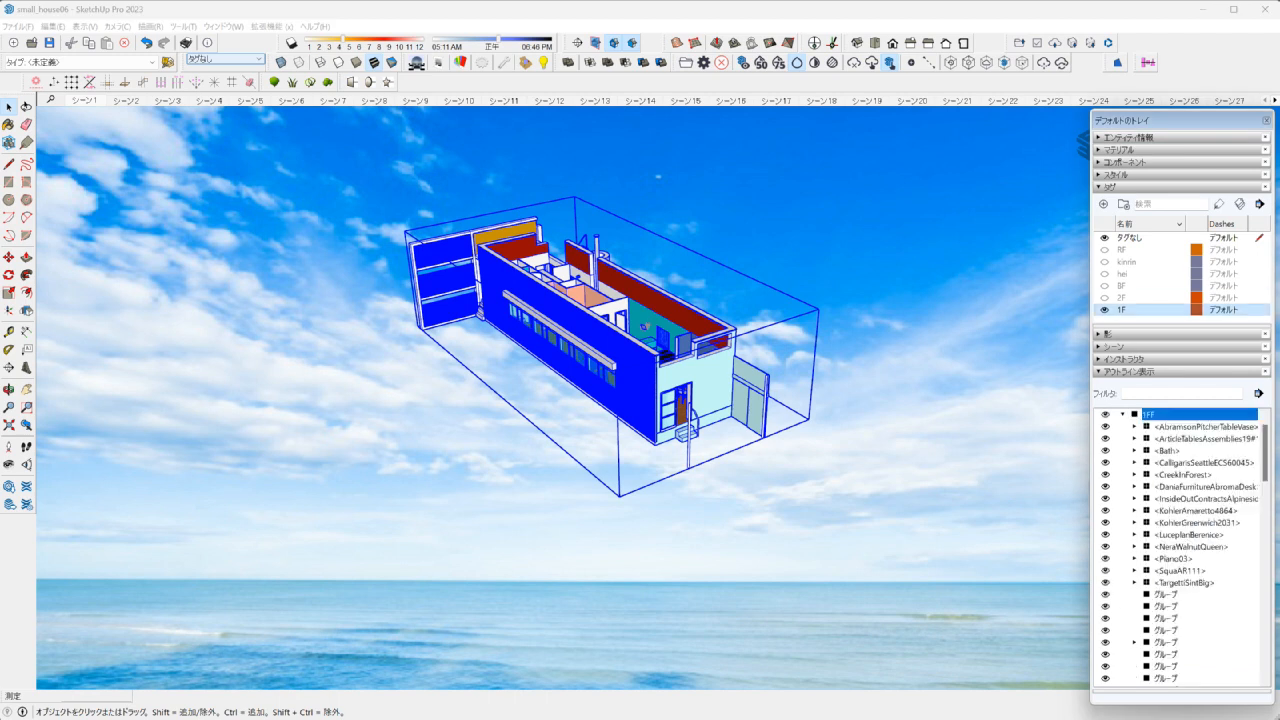
Hide the 1F tag, collapse the 1F group and open the name of the F group.
left_click(1104, 309)
left_click(1122, 414)
double_click(1149, 438)
key("Return")
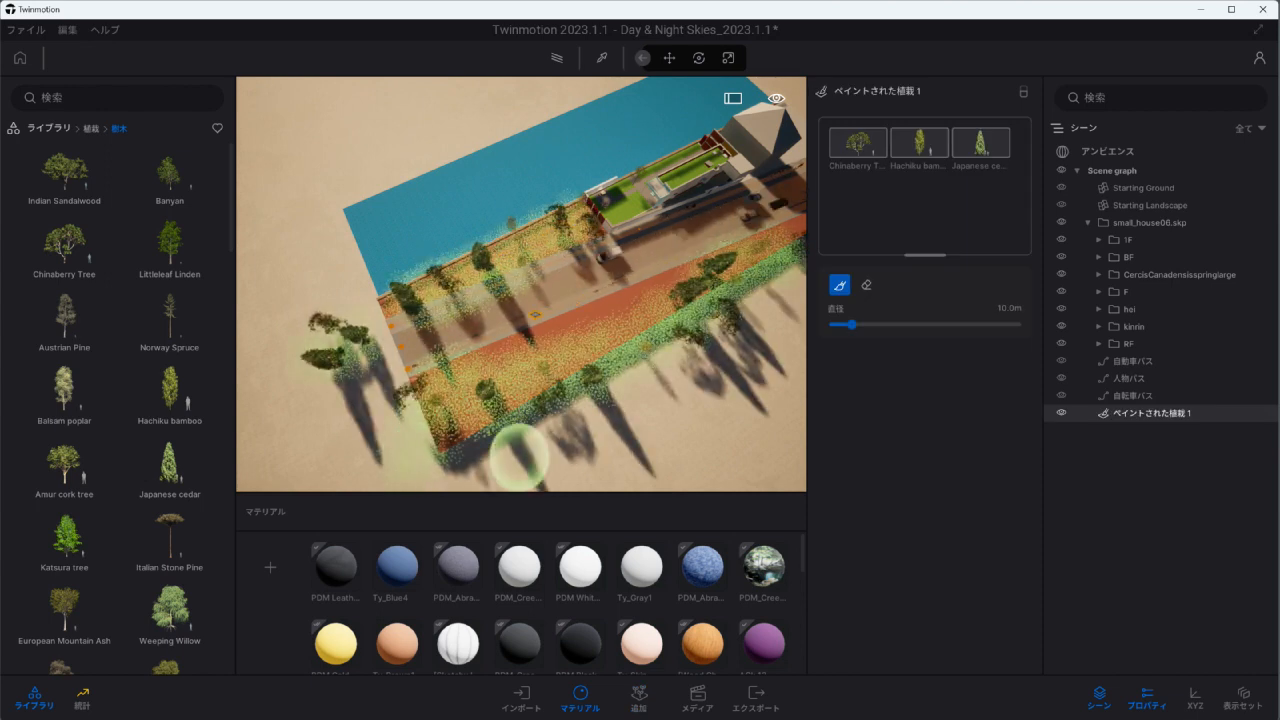
In Twinmotion, leave vegetation painting and place two Hachiku bamboo and one Japanese cedar in the scene.
middle_click_drag(519, 458, 640, 389, "shift")
right_click_drag(640, 389, 450, 389)
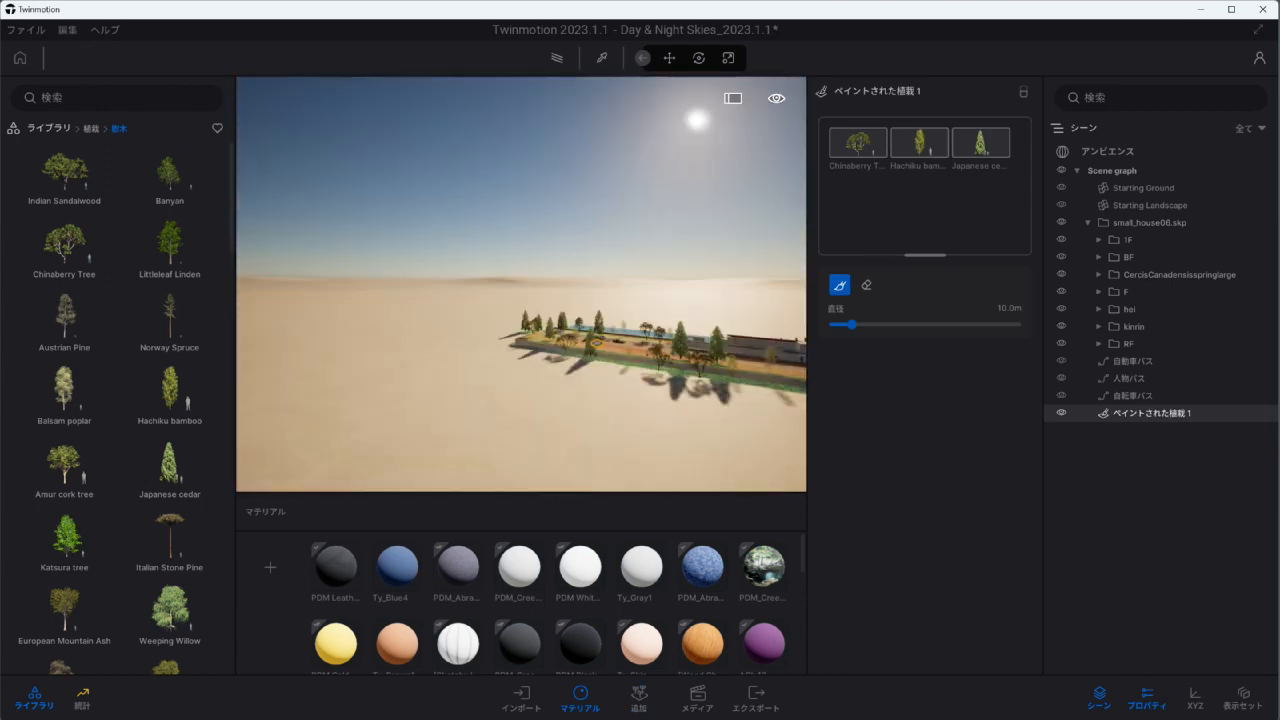
key("Escape")
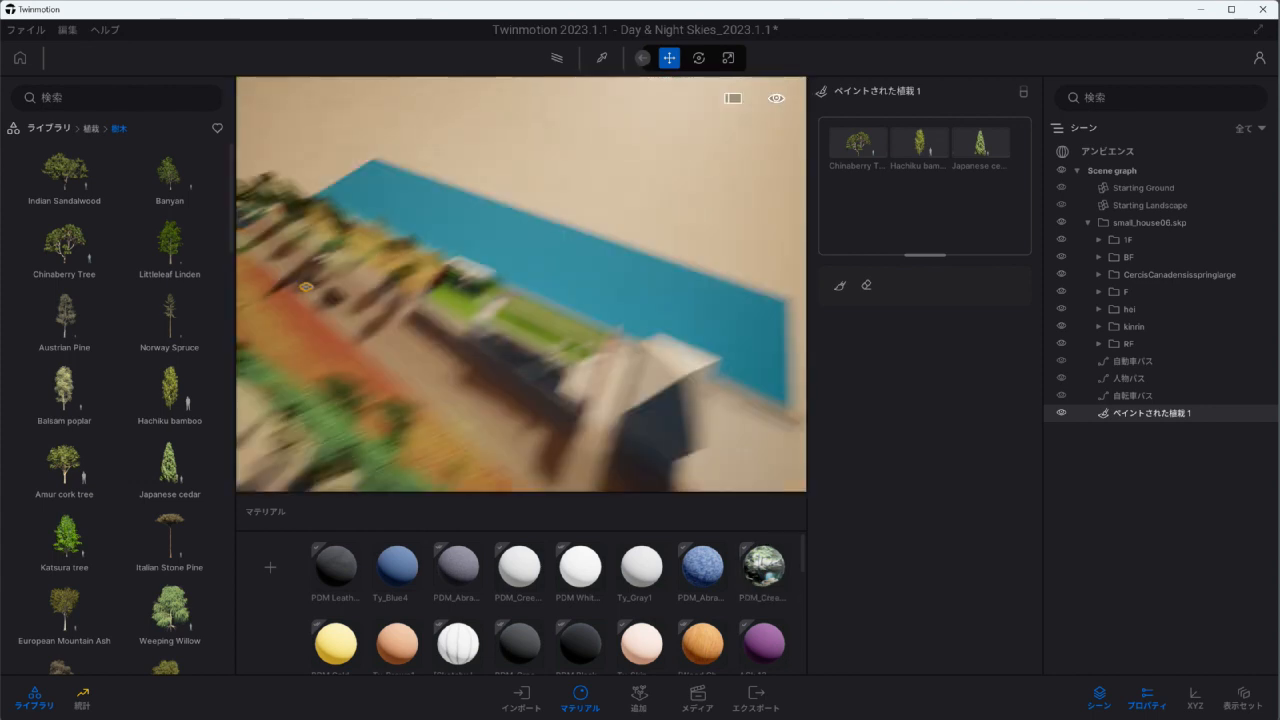
left_click_drag(169, 393, 700, 355)
left_click_drag(169, 466, 712, 335)
left_click_drag(169, 393, 708, 362)
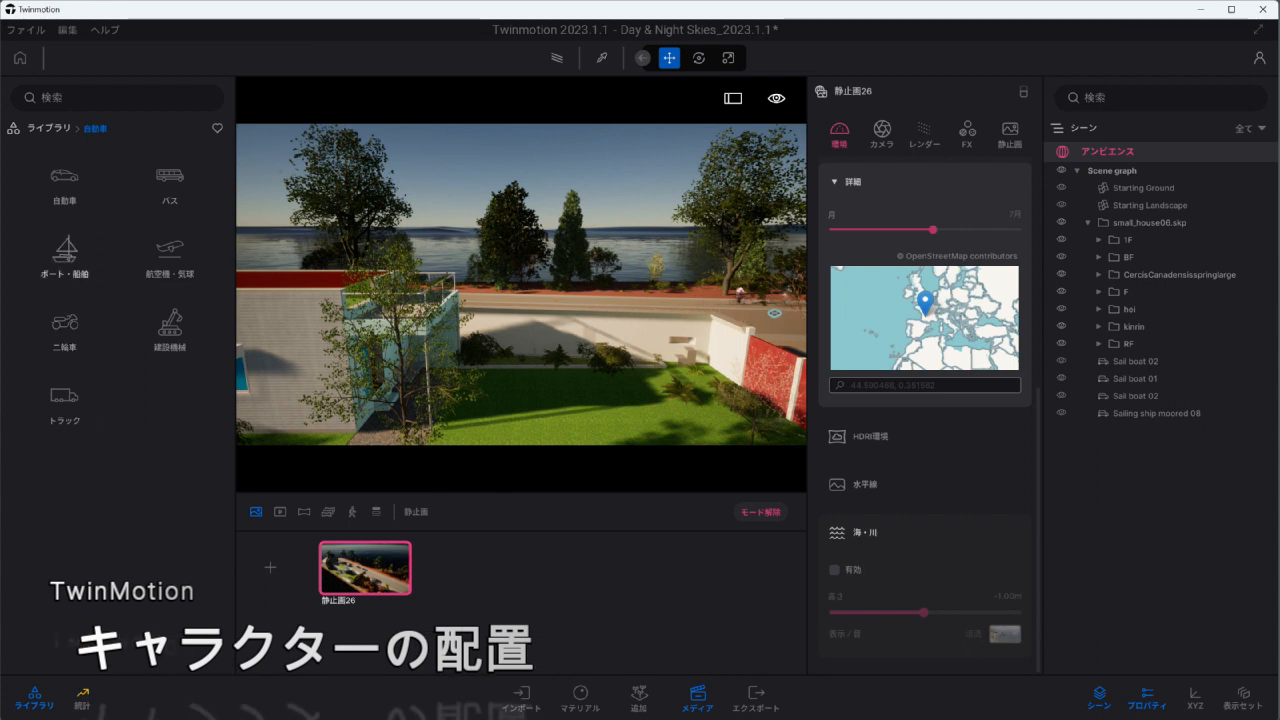
Place the Group02 character group from the library in the scene and adjust its position.
left_click(170, 402)
left_click(170, 182)
left_click_drag(170, 170, 680, 420)
middle_click_drag(680, 420, 457, 370, "shift")
left_click_drag(457, 370, 510, 395)
middle_click_drag(510, 395, 488, 307, "shift")
Place the Group01 character group on the house's roof terrace and adjust its position.
left_click_drag(64, 168, 454, 256)
mouse_move(454, 256)
middle_mouse_down("shift")
mouse_move(462, 215)
mouse_move(460, 290)
mouse_move(457, 240)
middle_mouse_up("shift")
left_click_drag(457, 234, 410, 180)
middle_click_drag(457, 240, 478, 188, "shift")
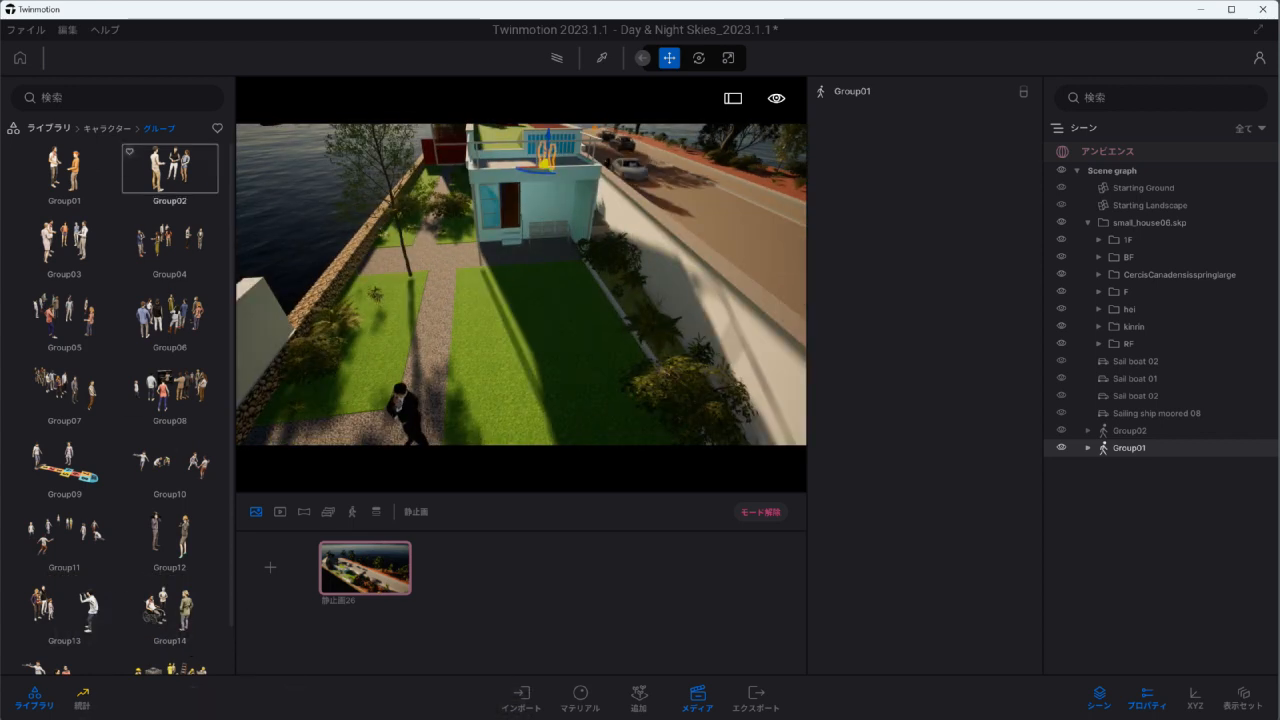
Place a single human character from the character library in the scene.
left_click(107, 128)
left_click(62, 170)
left_click_drag(64, 168, 415, 400)
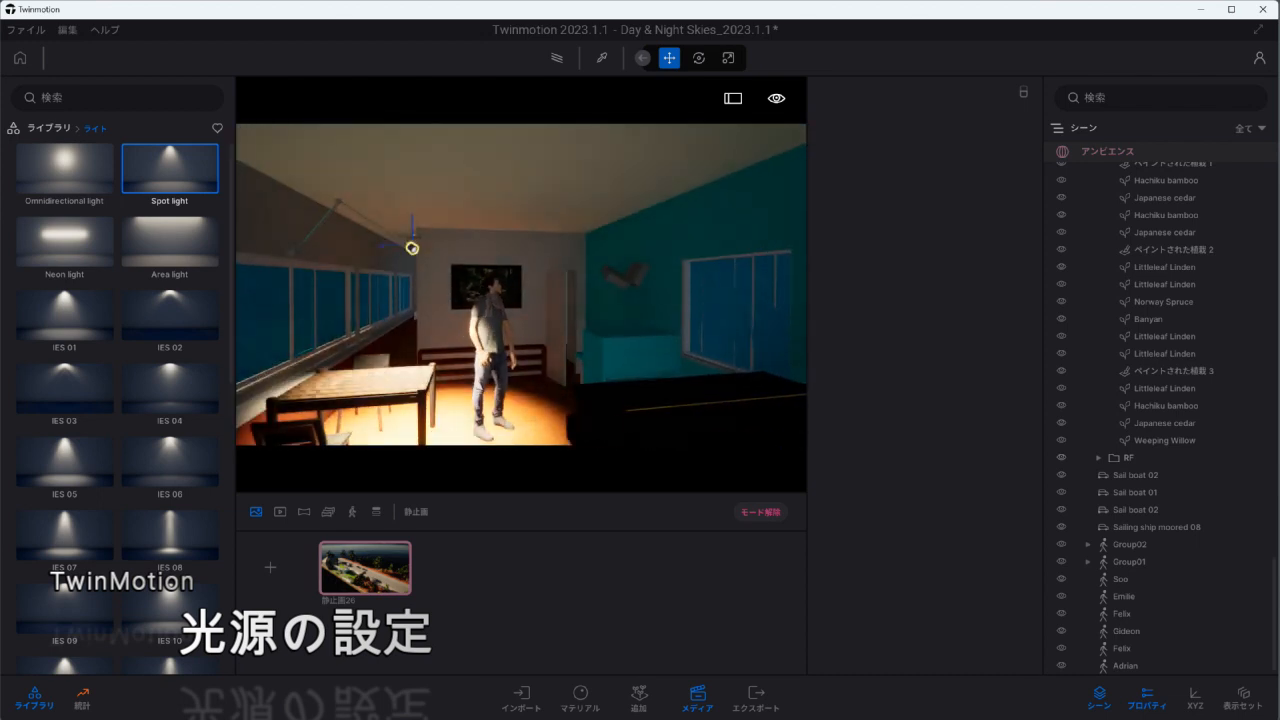
Place a spot light at the room's ceiling and add an omnidirectional light with 97.32 lm intensity, 1.5 m attenuation and 4506 K.
left_click_drag(412, 248, 413, 248)
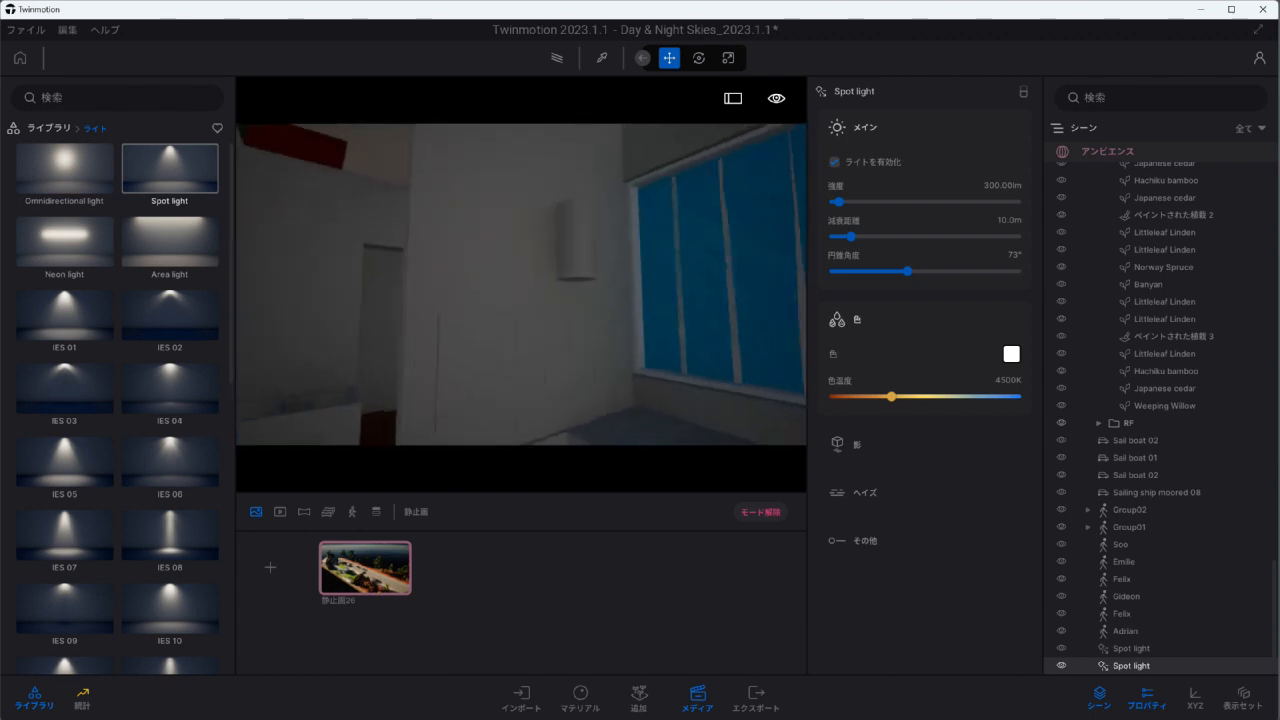
left_click_drag(64, 168, 328, 206)
mouse_move(891, 361)
left_mouse_down()
mouse_move(857, 361)
mouse_move(892, 361)
left_mouse_up()
left_click_drag(849, 236, 837, 236)
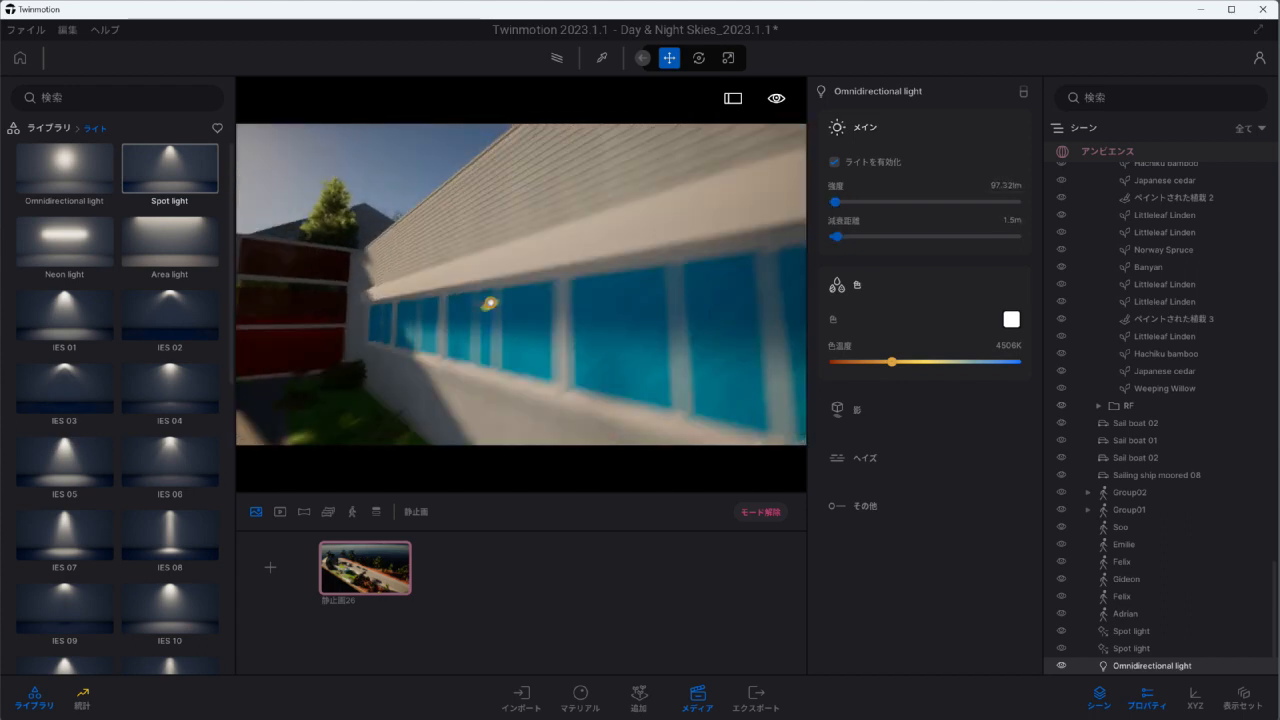
Examine the lighting around the house's entrance and interior, selecting the omnidirectional light beside the doorway.
key("s")
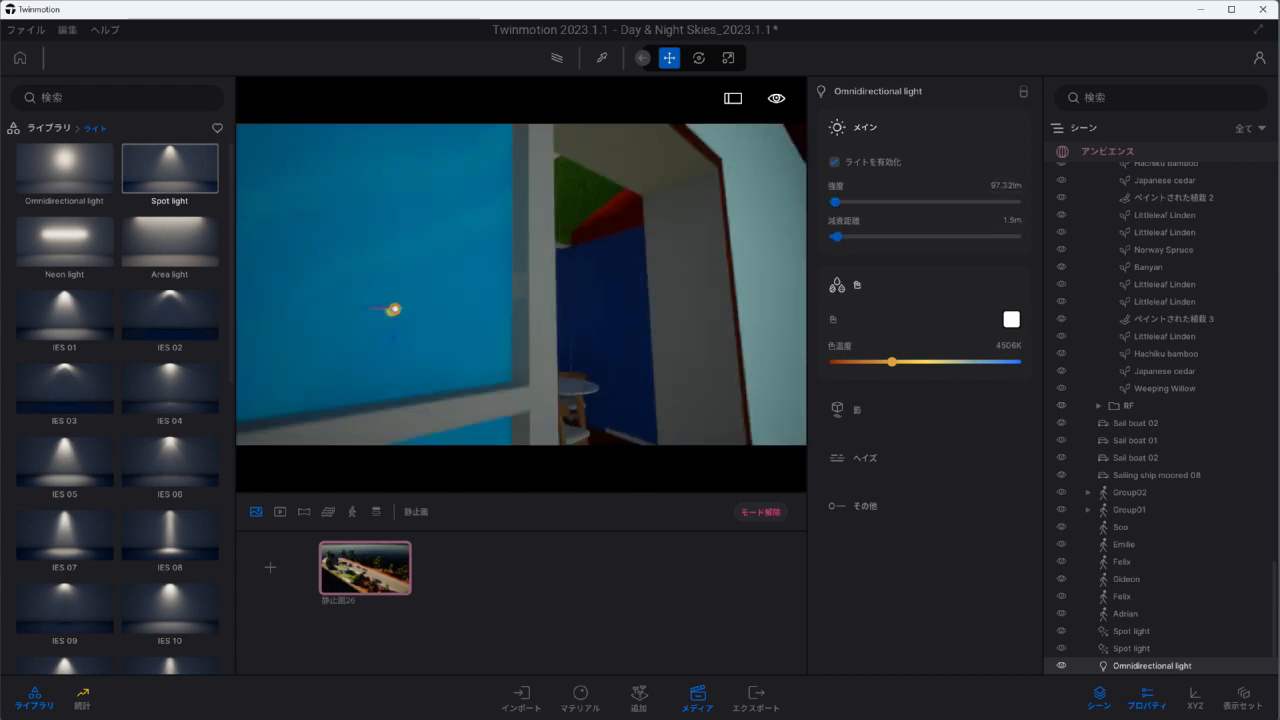
key("a")
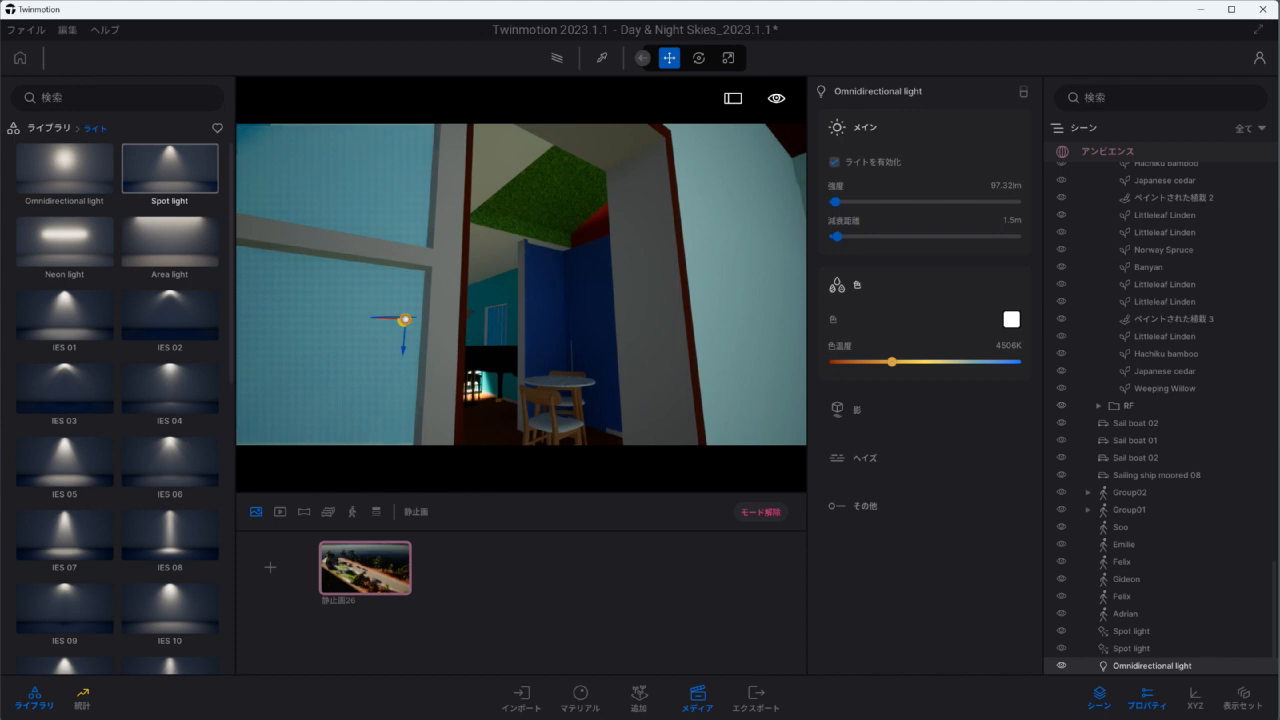
left_click(405, 319)
key("d")
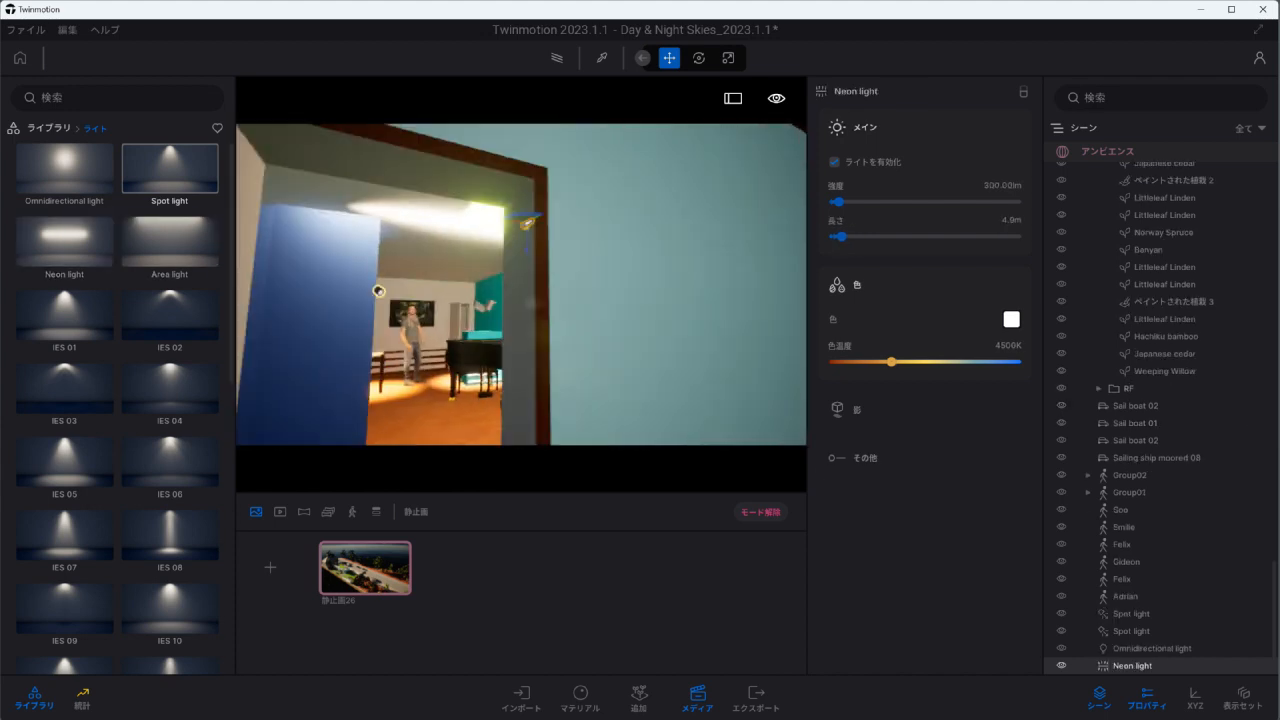
key("a")
key("w")
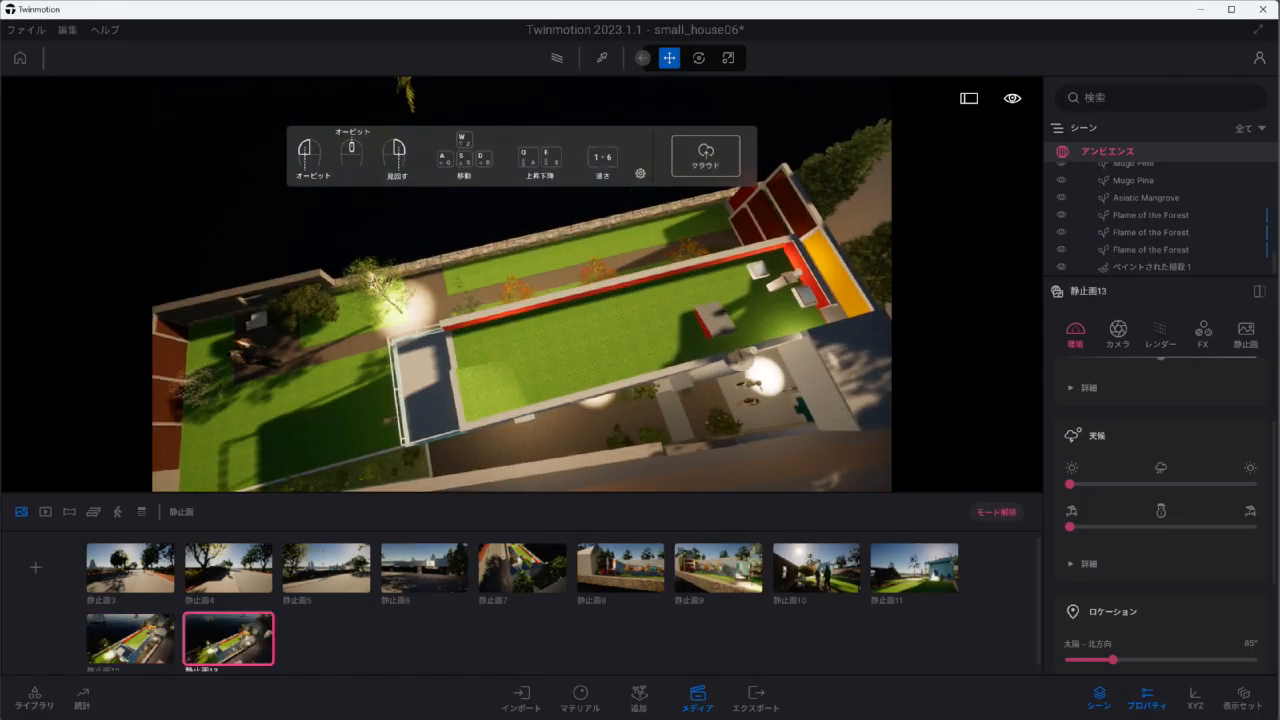
Hide the properties panel so the scene graph gets the full height.
left_click(1259, 291)
left_click(1022, 92)
left_click(1147, 698)
Collapse the expanded subfolders of small_house06.skp, including CercisCanadensisspringlarge, and hide the RF folder.
scroll(1160, 440, "up", 8)
scroll(1160, 235, "up", 10)
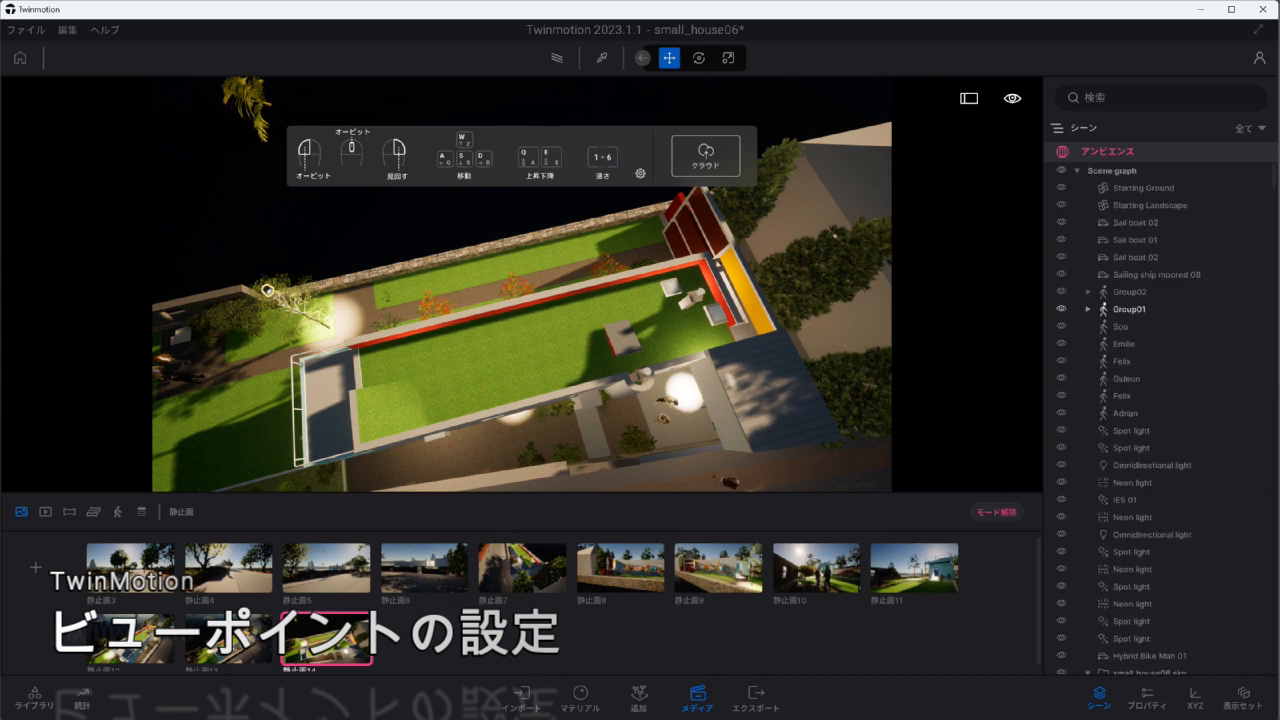
scroll(1160, 480, "down", 4)
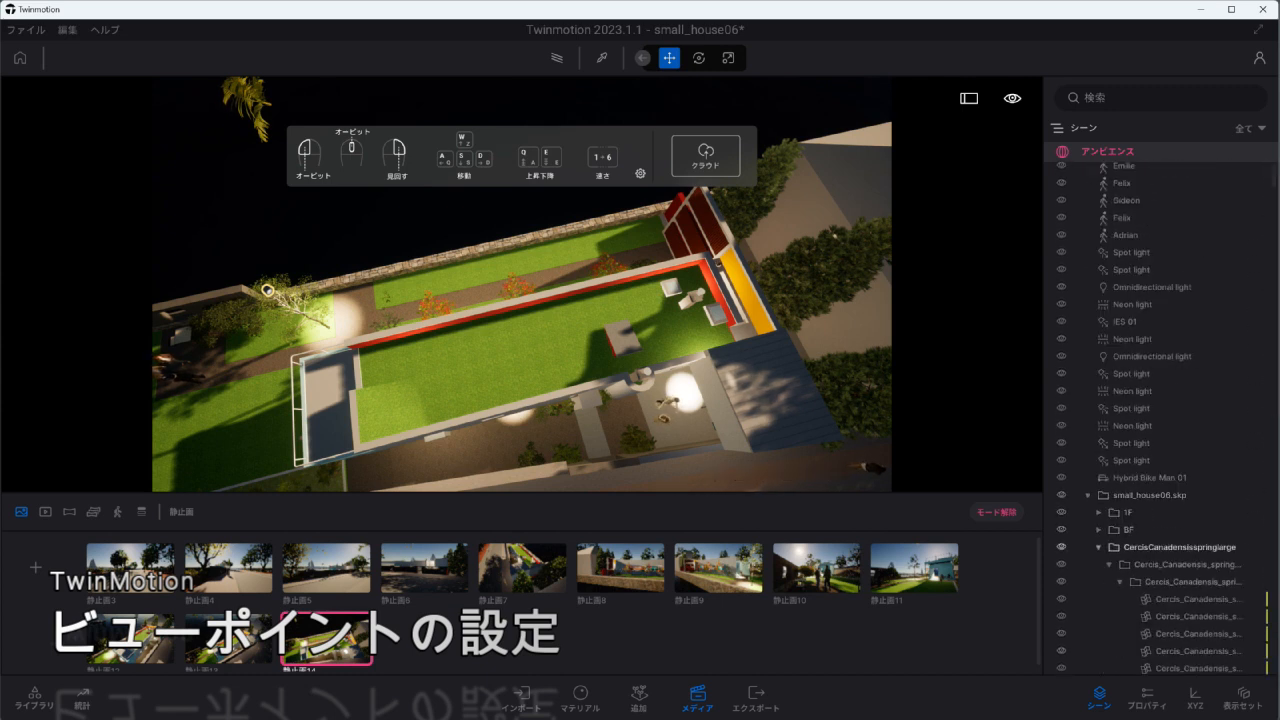
left_click(1098, 547)
left_click(1098, 453)
left_click(1098, 470)
left_click(1062, 487)
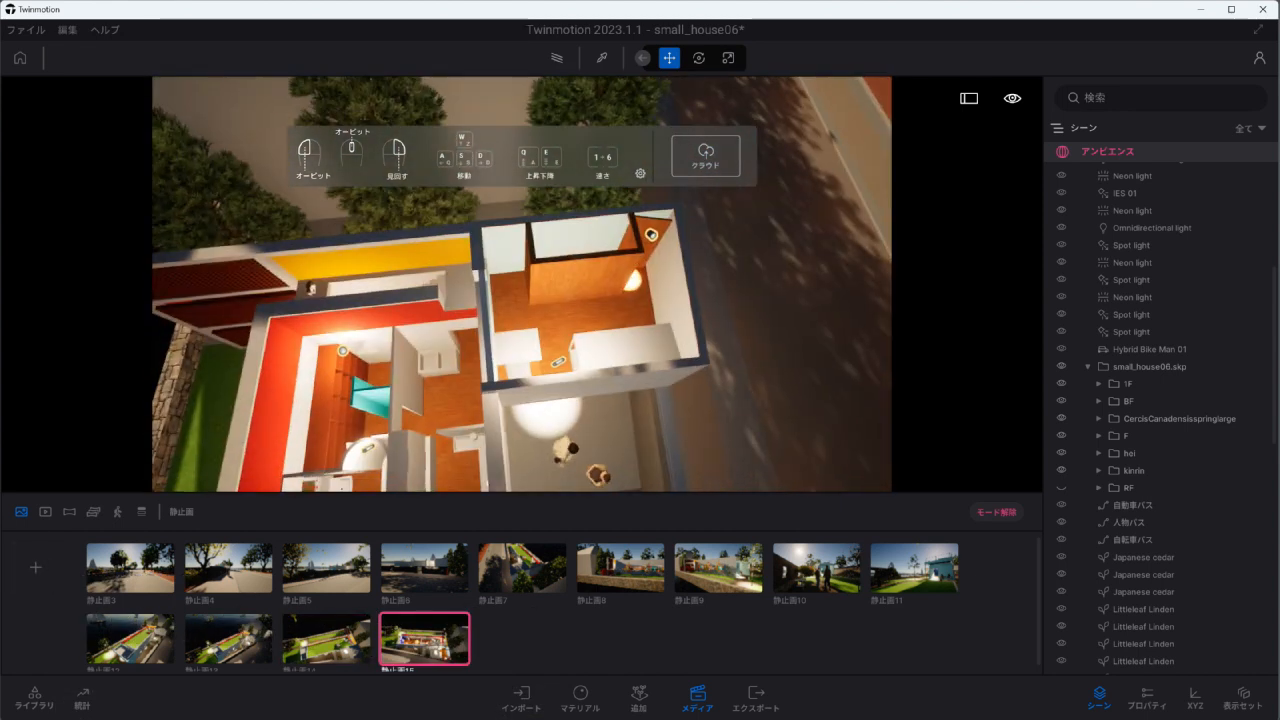
Create four still images looking down into the roofless house, covering the detached room and the living room.
left_click(35, 567)
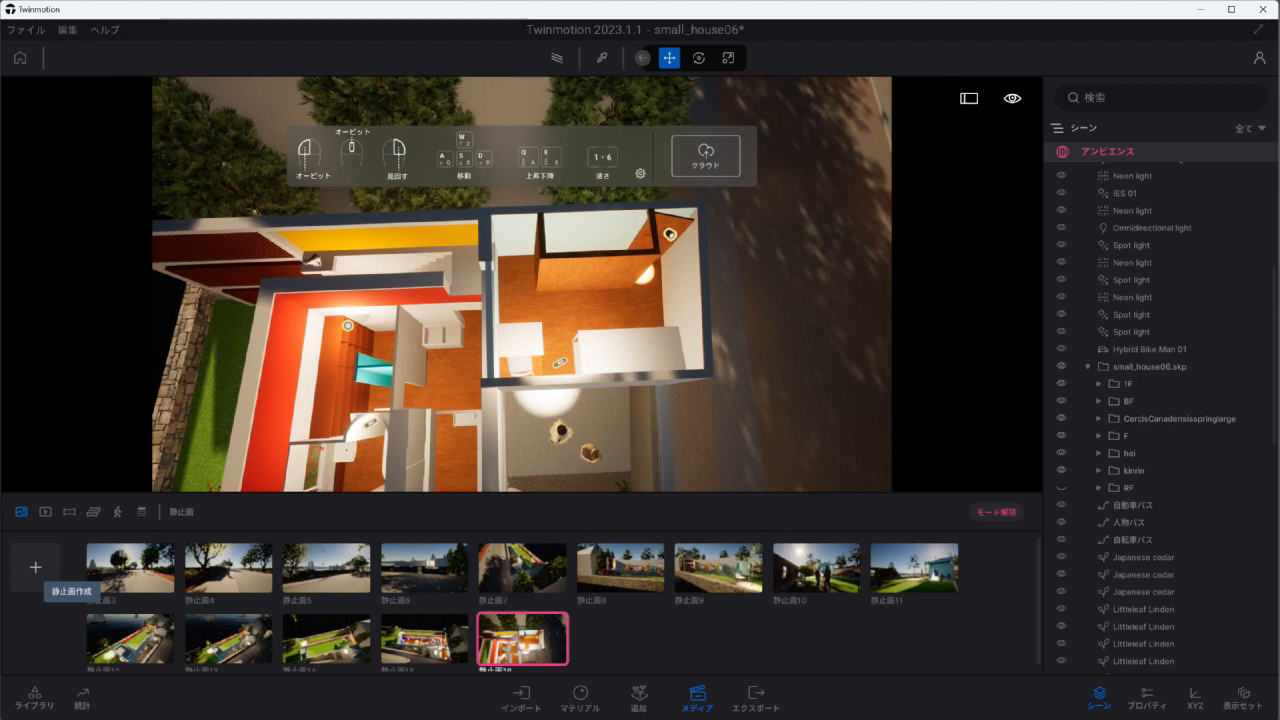
left_click(35, 567)
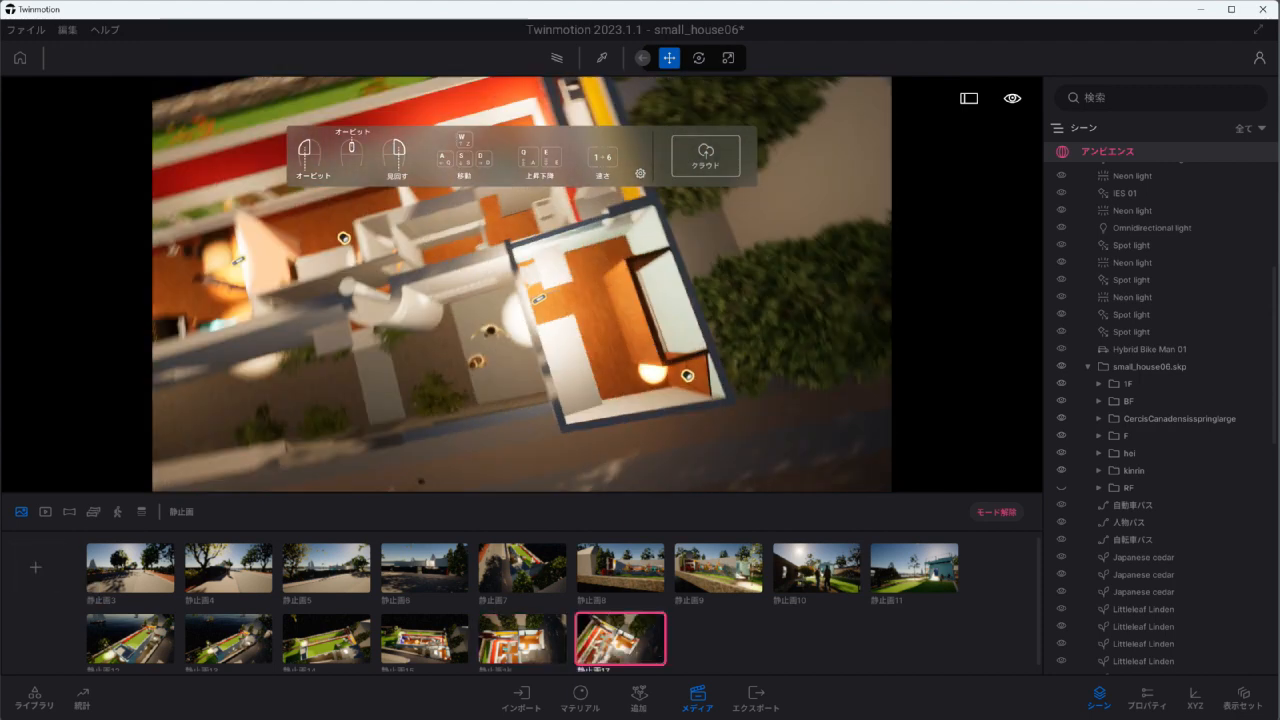
left_click(35, 567)
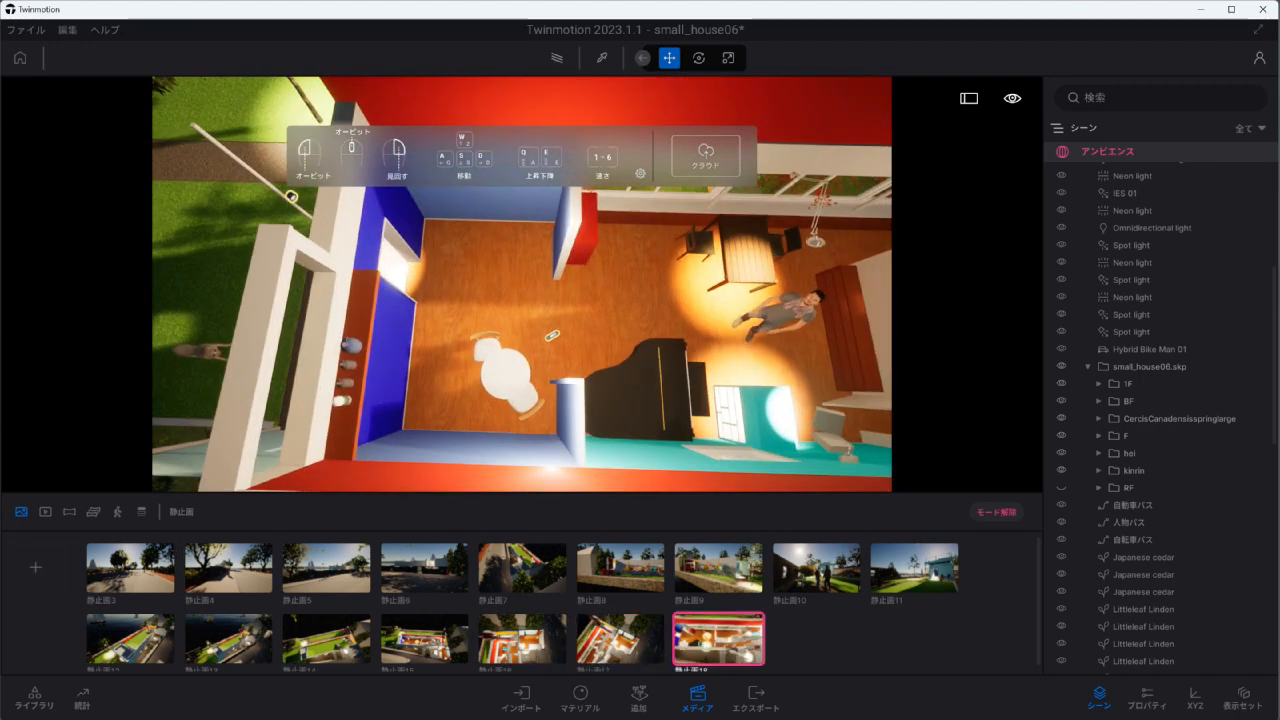
left_click(35, 567)
Hide the F folder and create two more still images of the open interior from above.
left_click_drag(1273, 332, 1273, 230)
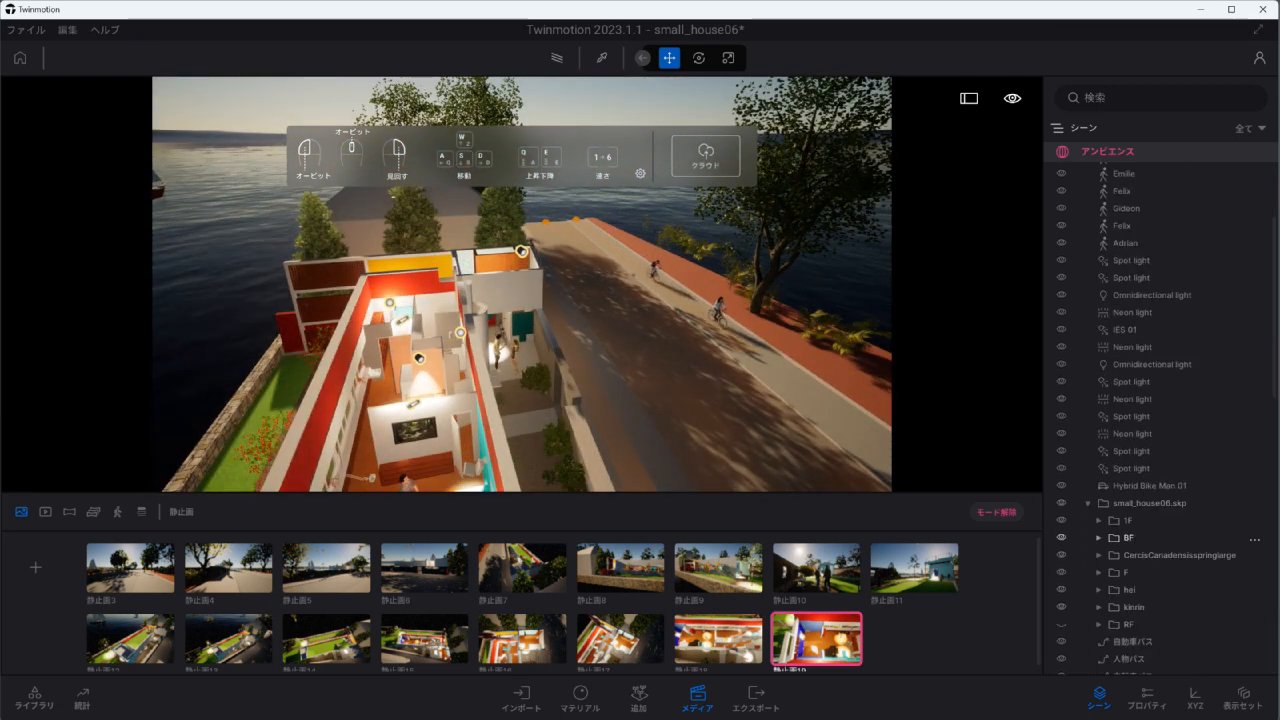
scroll(1110, 520, "down", 5)
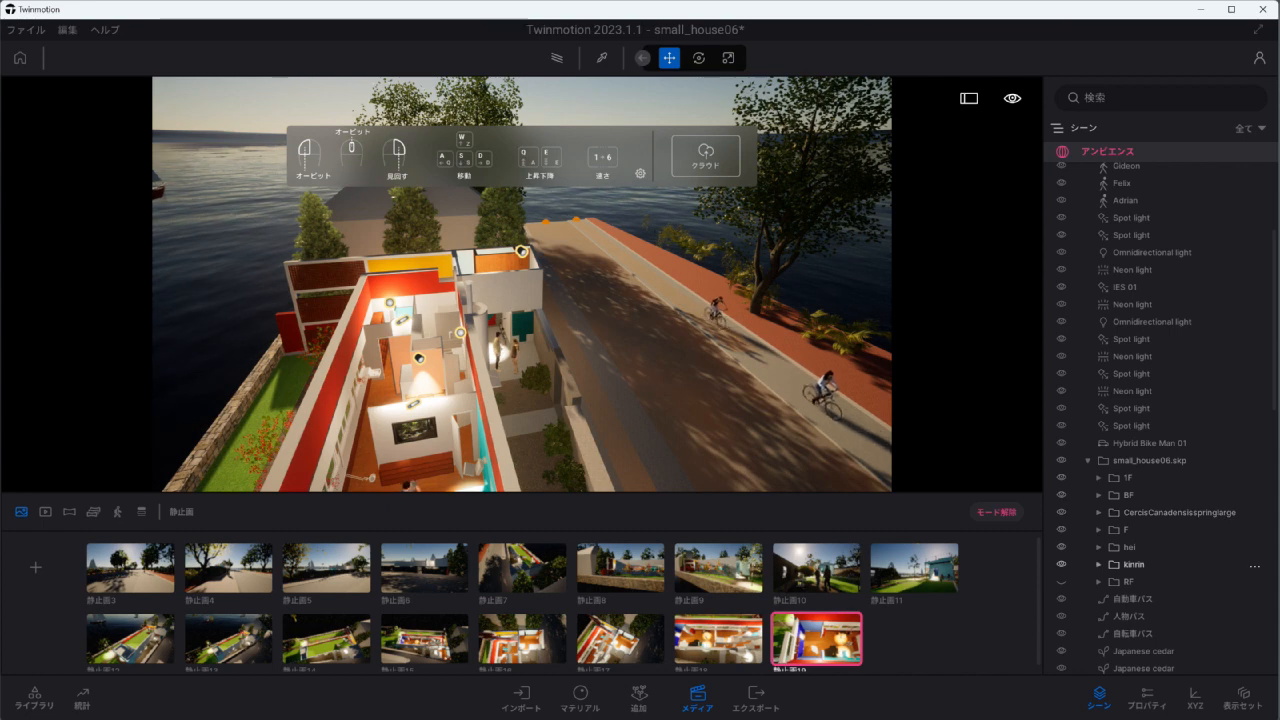
left_click_drag(520, 280, 420, 340)
left_click(35, 567)
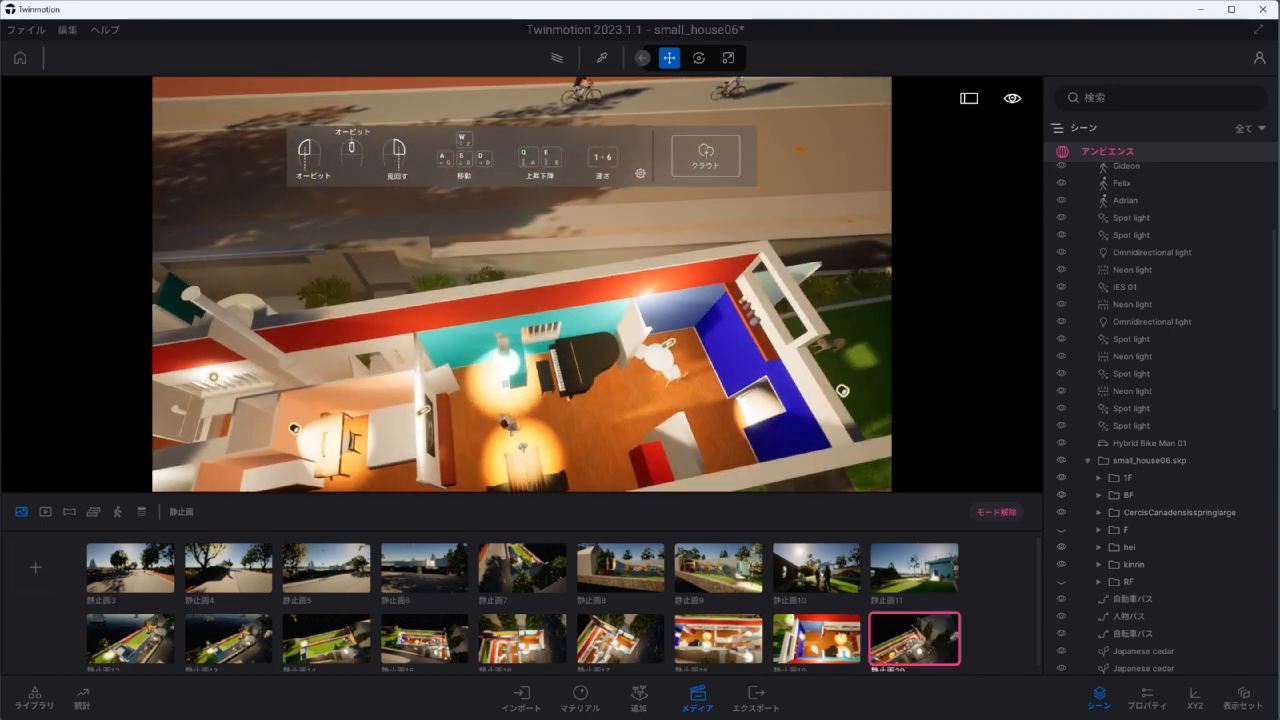
left_click(35, 567)
Make the F and RF folders of small_house06.skp visible again.
left_click(1088, 460)
left_click(1088, 460)
left_click(1061, 581)
Create an eye-level still image of the house's street side behind the dark boundary wall.
left_click_drag(520, 300, 410, 170)
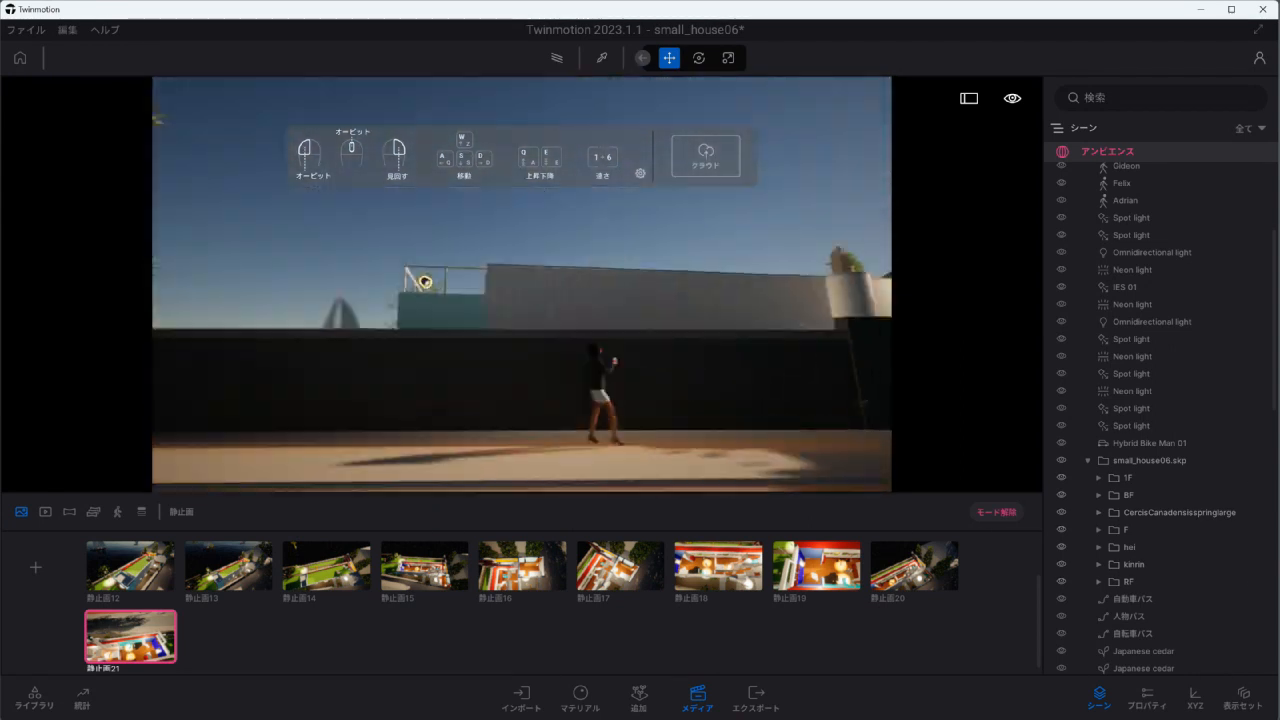
key("d")
left_click(35, 567)
Move the view in close to frame the entrance door in the corrugated facade.
key("w")
key("s")
key("w")
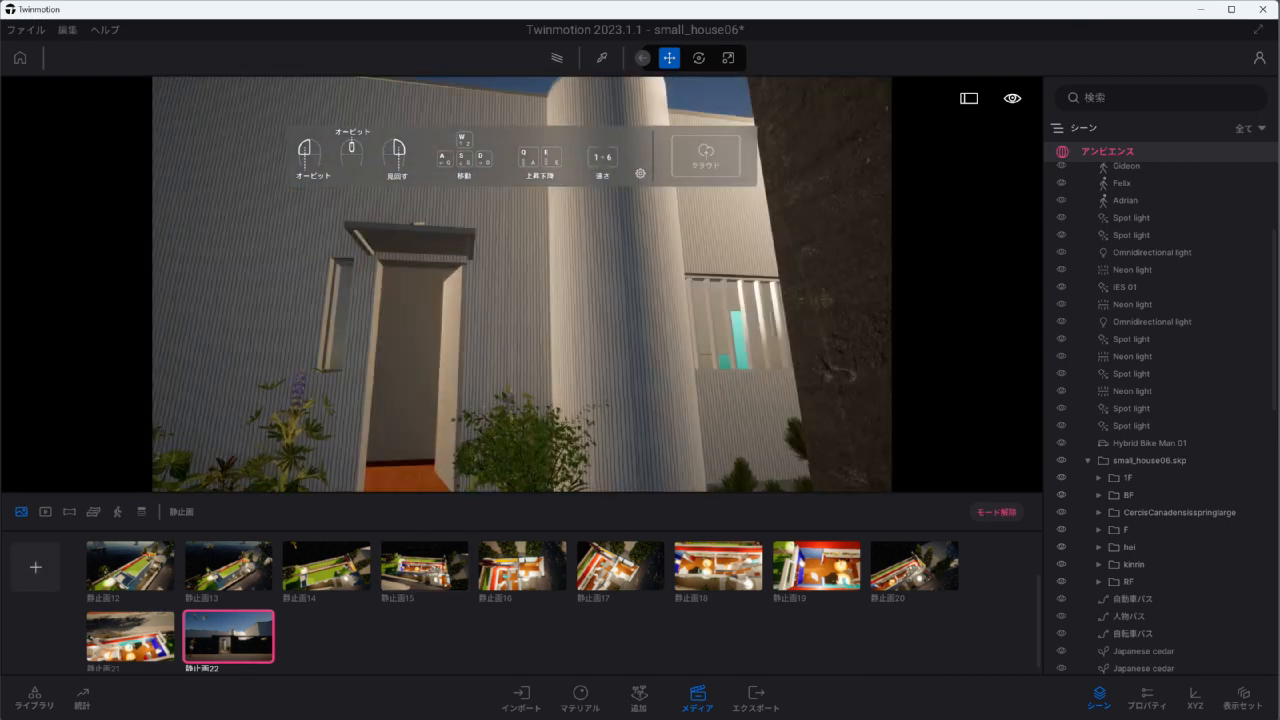